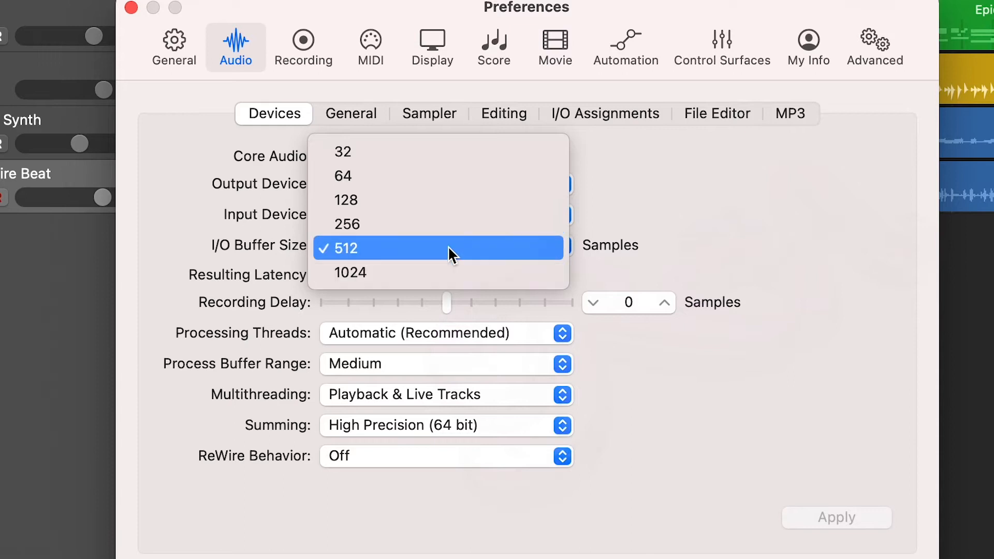
Set the I/O buffer size to 512 samples and open the project's audio settings
{"action": "left_click", "coordinate": [449, 252]}
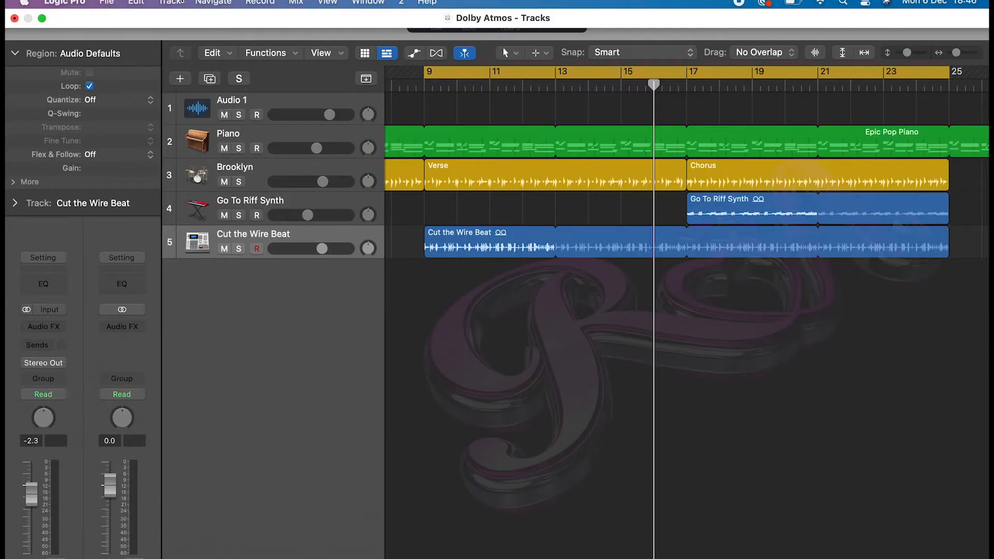
{"action": "left_click", "coordinate": [131, 1]}
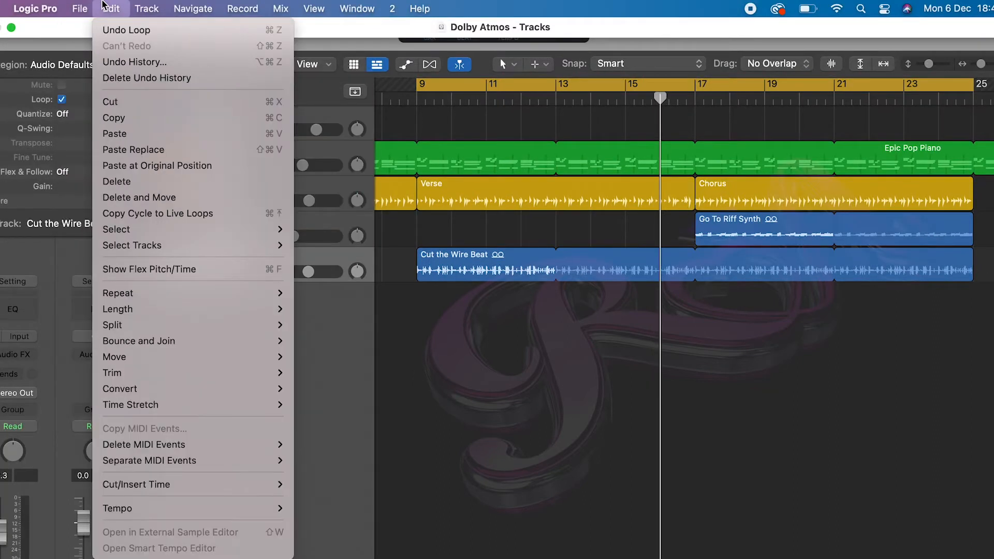
{"action": "mouse_move", "coordinate": [82, 7]}
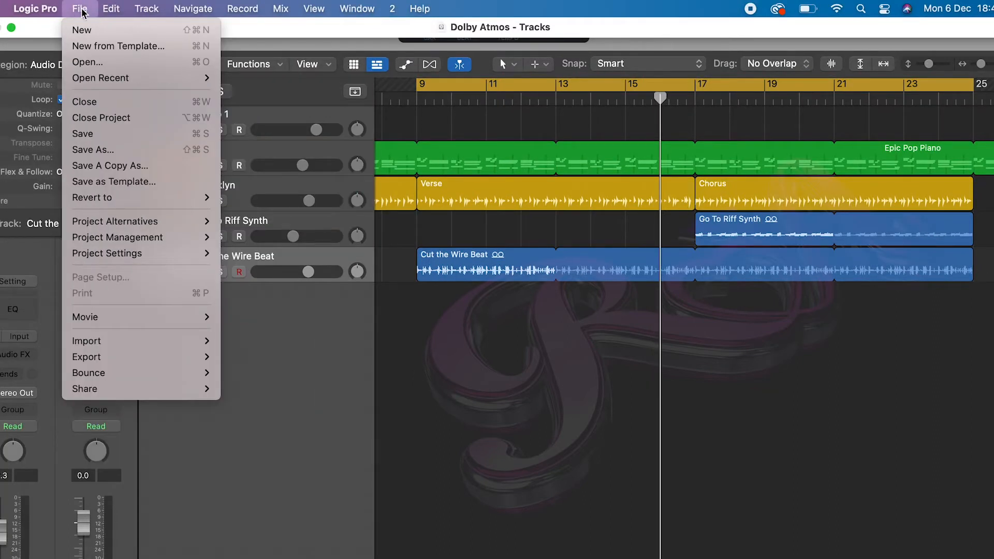
{"action": "mouse_move", "coordinate": [131, 259]}
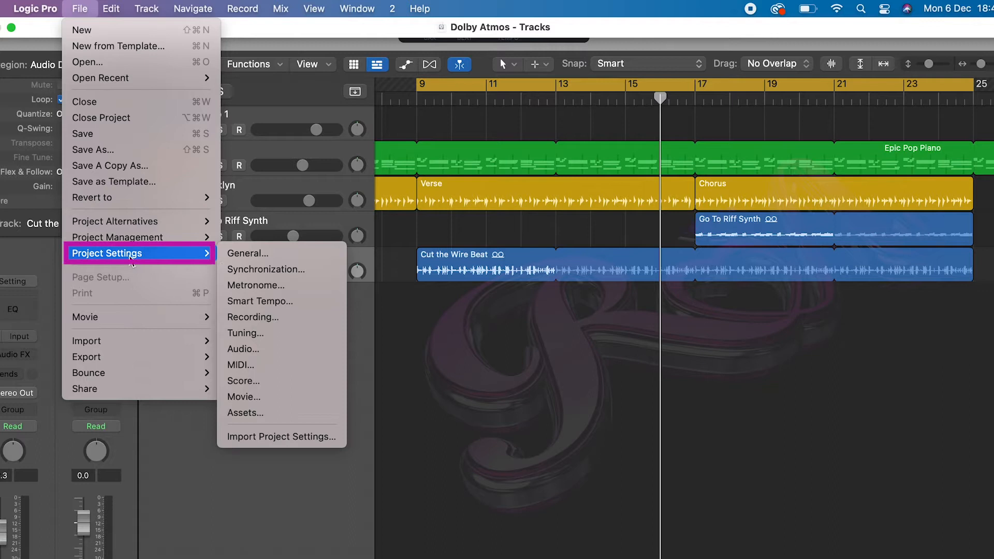
{"action": "left_click", "coordinate": [250, 357]}
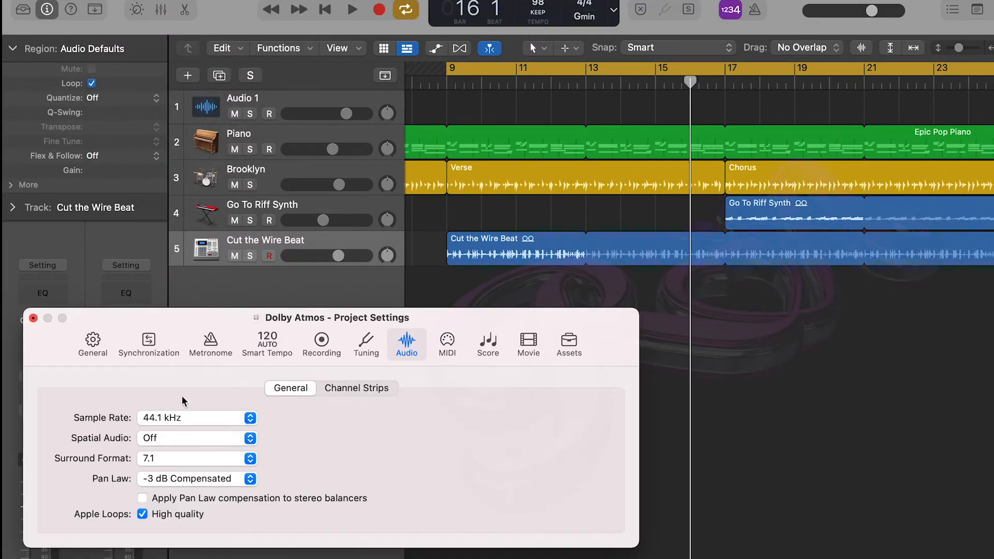
{"action": "left_click_drag", "start_coordinate": [221, 321], "coordinate": [452, 95]}
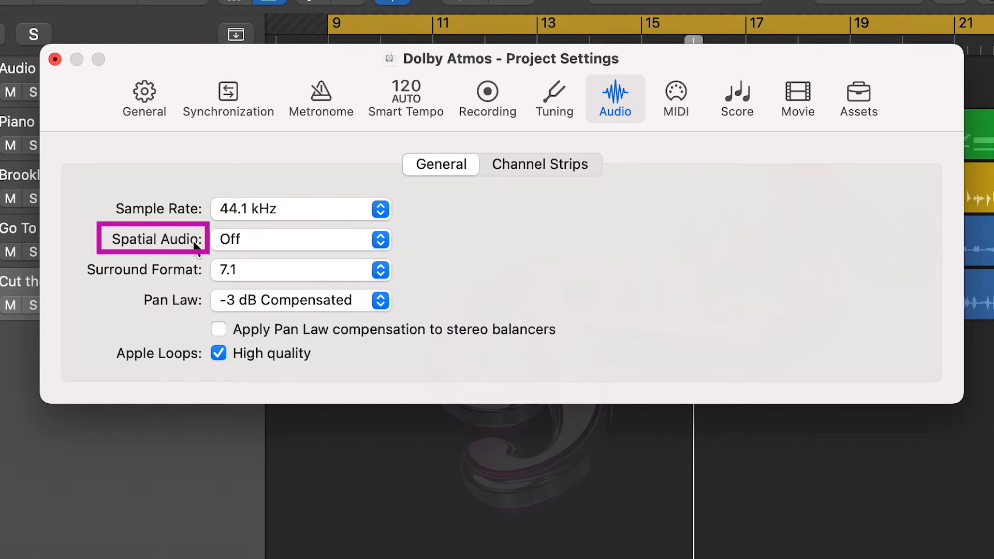
Set the project's Spatial Audio to Dolby Atmos, accept the conversion to 7.1.2 surround, and close the project settings
{"action": "left_click", "coordinate": [380, 239]}
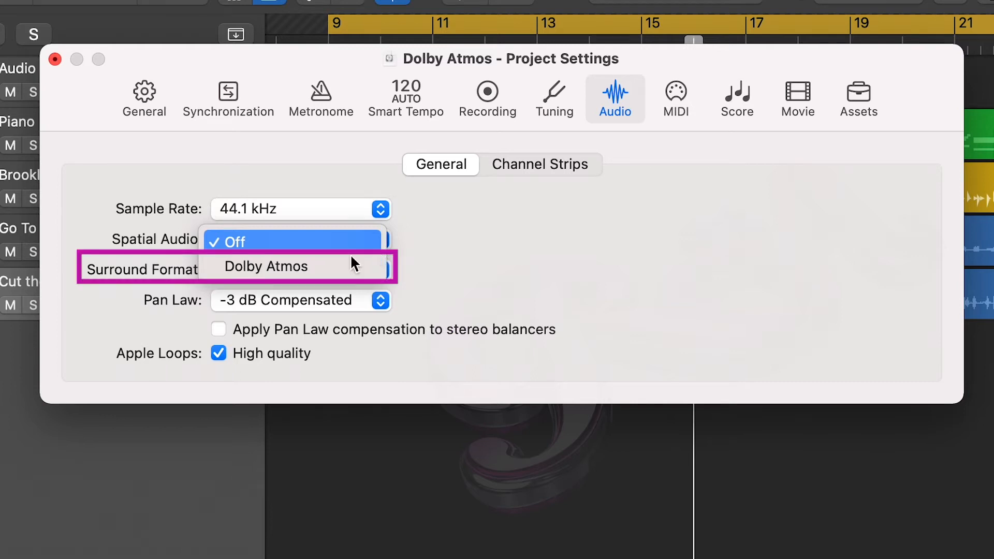
{"action": "left_click", "coordinate": [266, 269]}
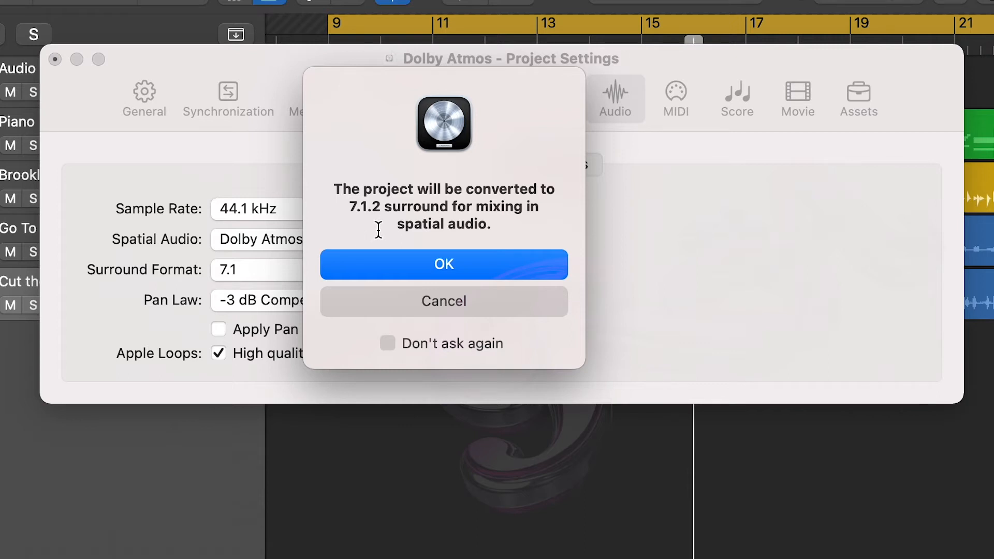
{"action": "left_click", "coordinate": [449, 265]}
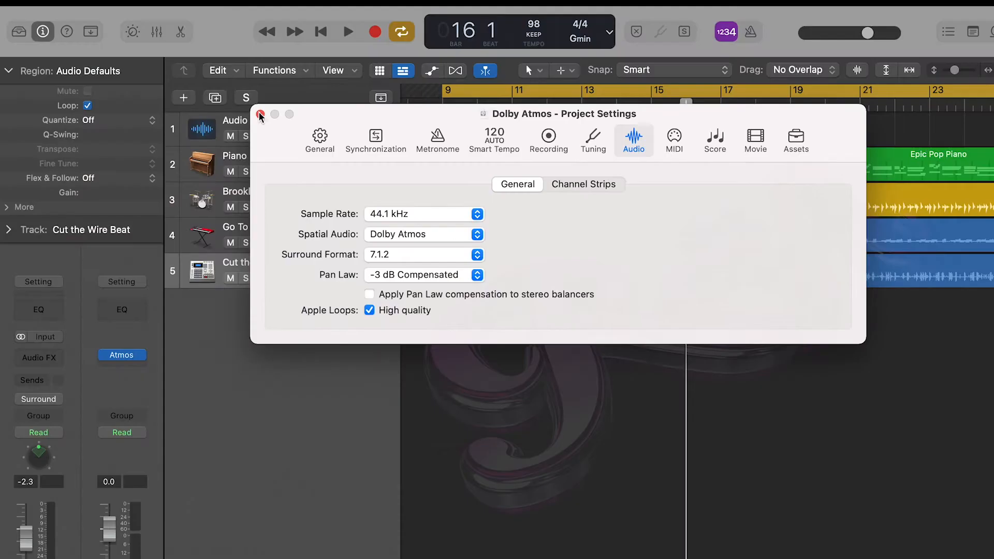
{"action": "left_click", "coordinate": [260, 114]}
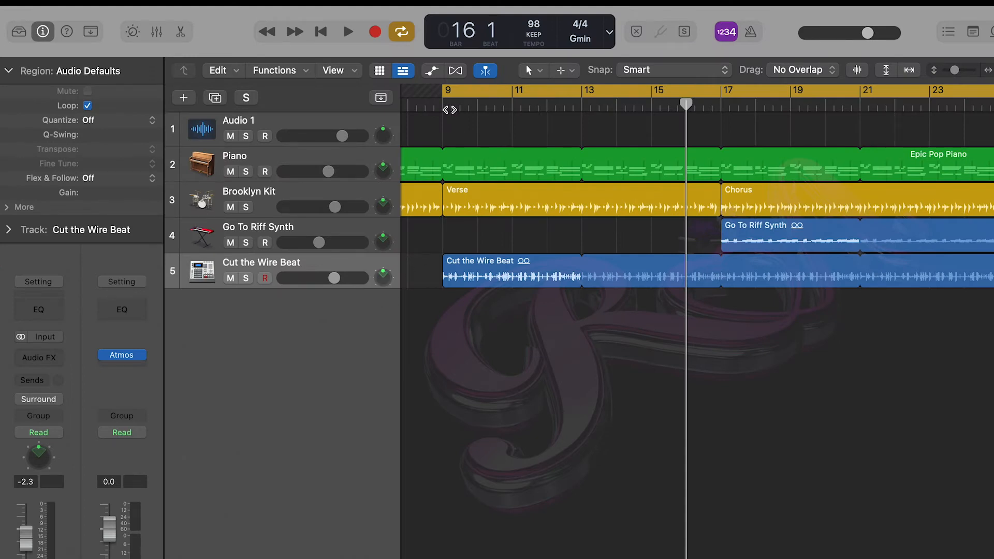
Play the converted project through the chorus to hear the mix, and stop playback
{"action": "key", "text": "space"}
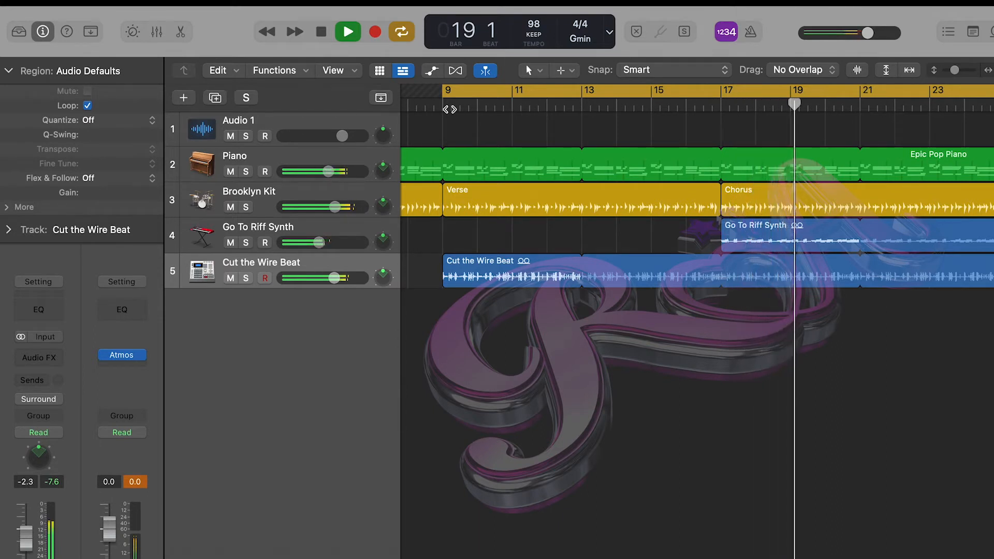
{"action": "key", "text": "space"}
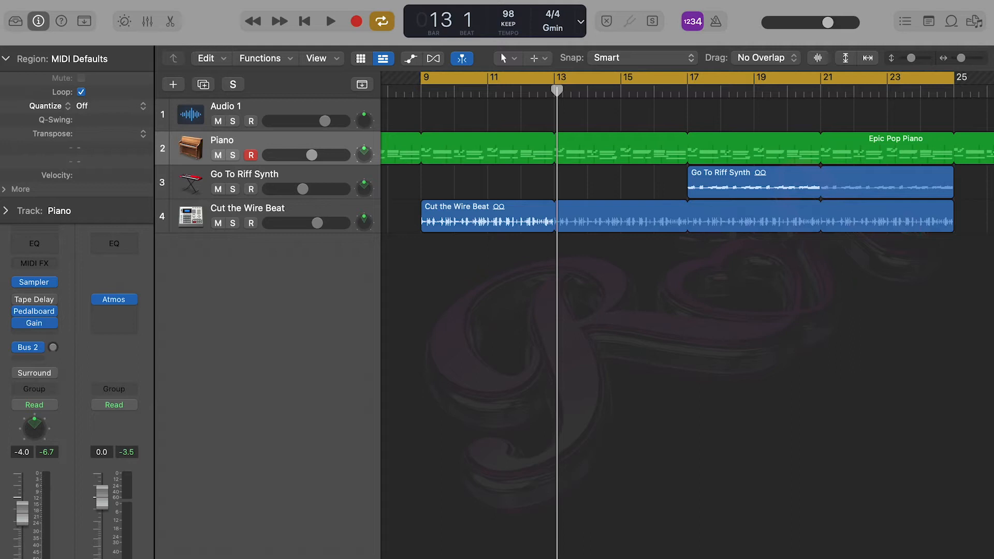
Set the monitoring format of the master channel's Dolby Atmos plug-in to Binaural
{"action": "mouse_move", "coordinate": [104, 297]}
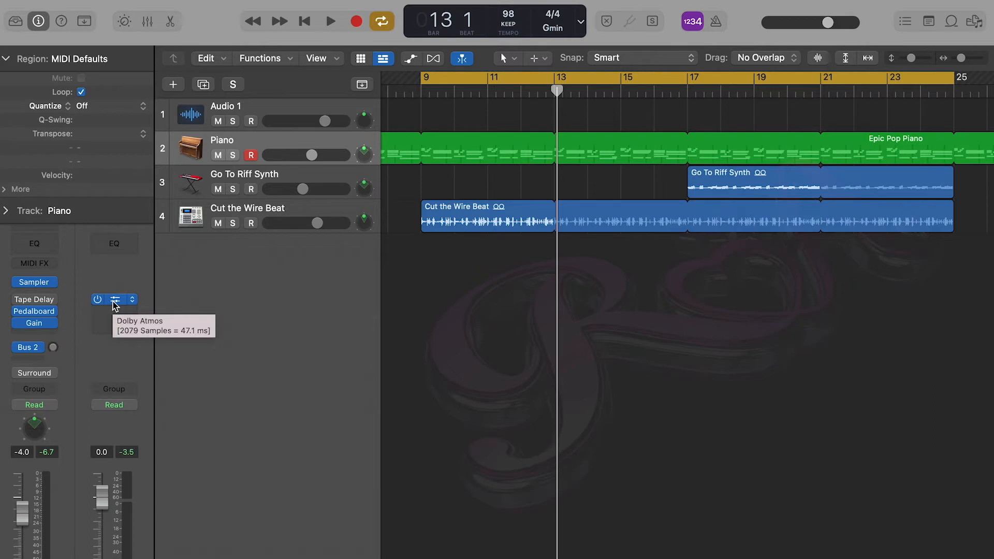
{"action": "left_click", "coordinate": [114, 300]}
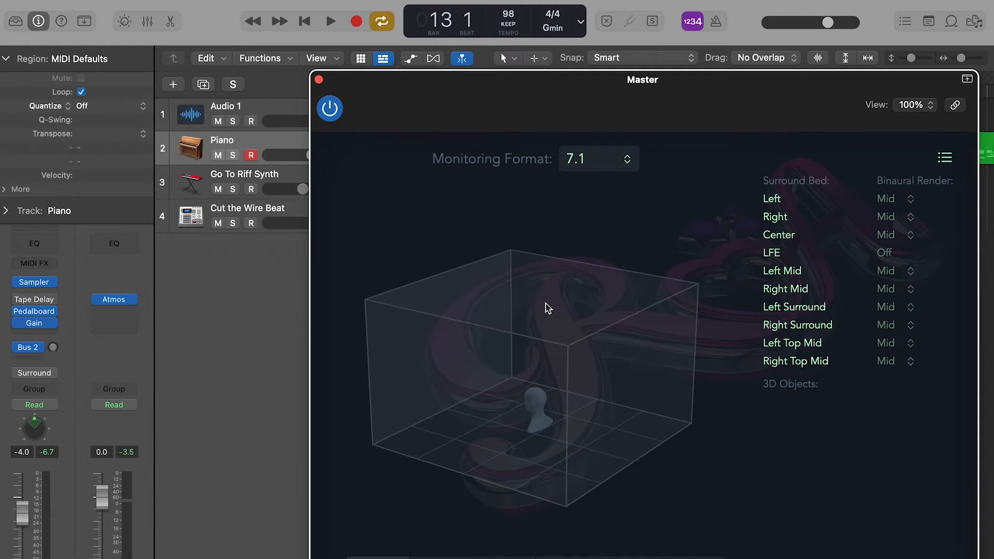
{"action": "left_click", "coordinate": [627, 162]}
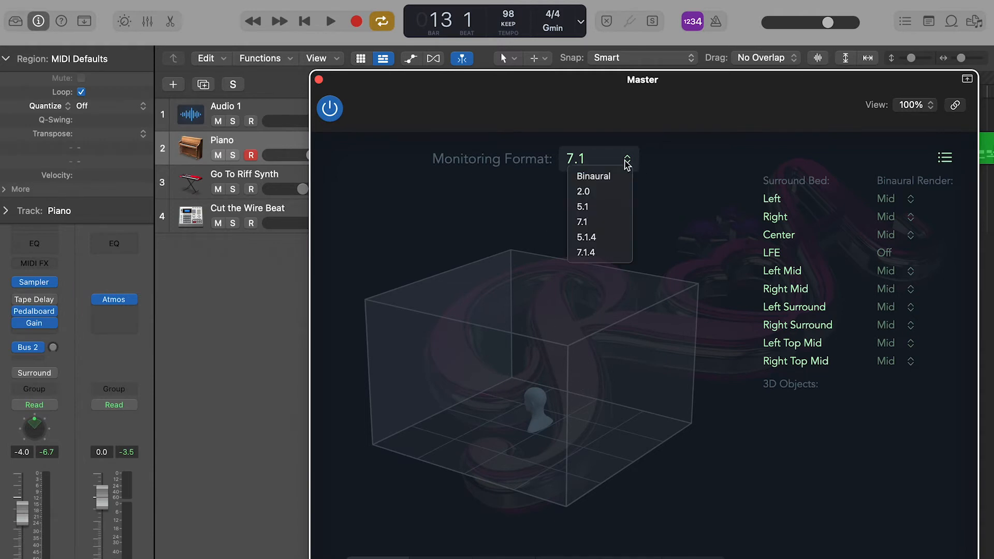
{"action": "left_click", "coordinate": [623, 175]}
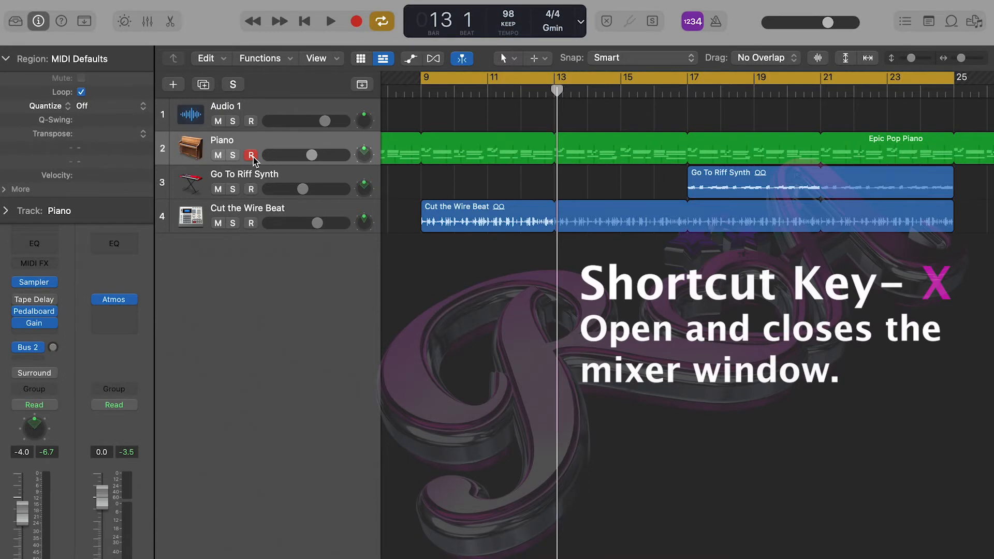
Set the Piano's surround panner in the mixer to Spherical with diversity 0.20, angle about +15.5° and elevation about 33°
{"action": "key", "text": "x"}
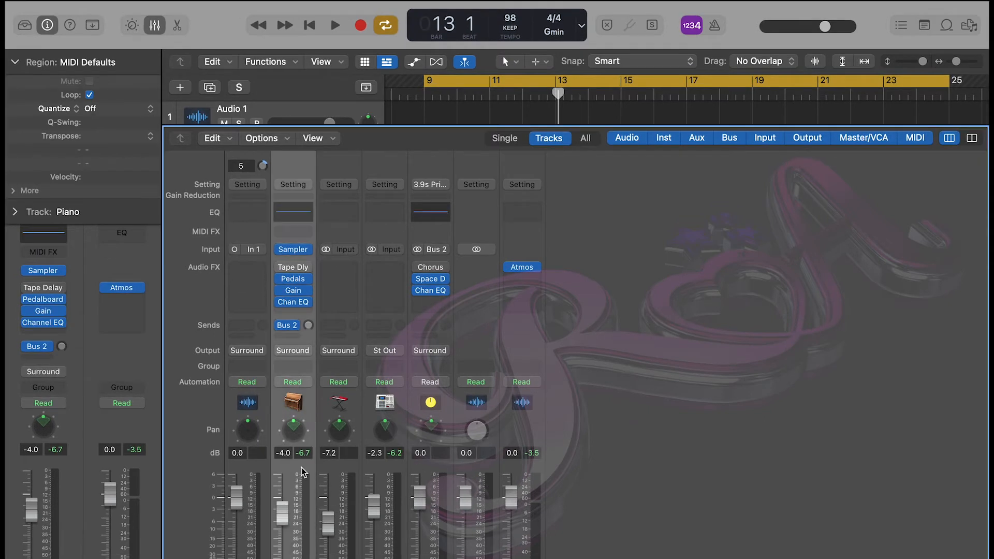
{"action": "double_click", "coordinate": [294, 430]}
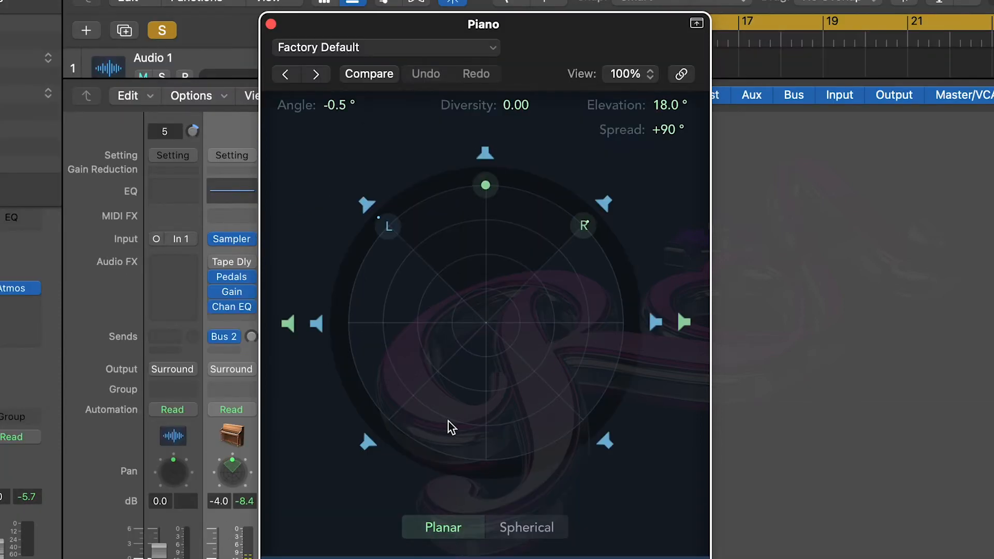
{"action": "left_click_drag", "start_coordinate": [485, 186], "coordinate": [484, 218]}
{"action": "left_click", "coordinate": [510, 538]}
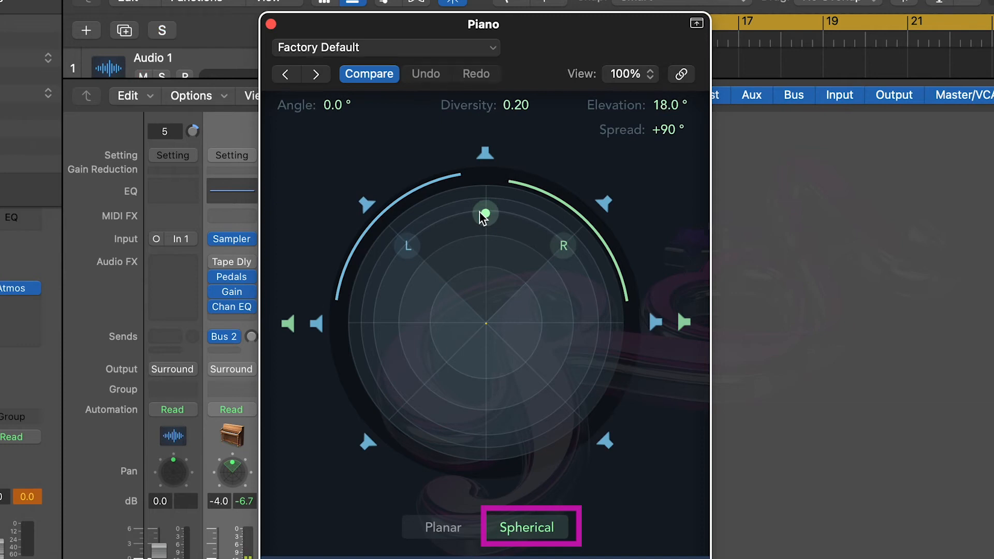
{"action": "left_click_drag", "start_coordinate": [480, 213], "coordinate": [504, 240]}
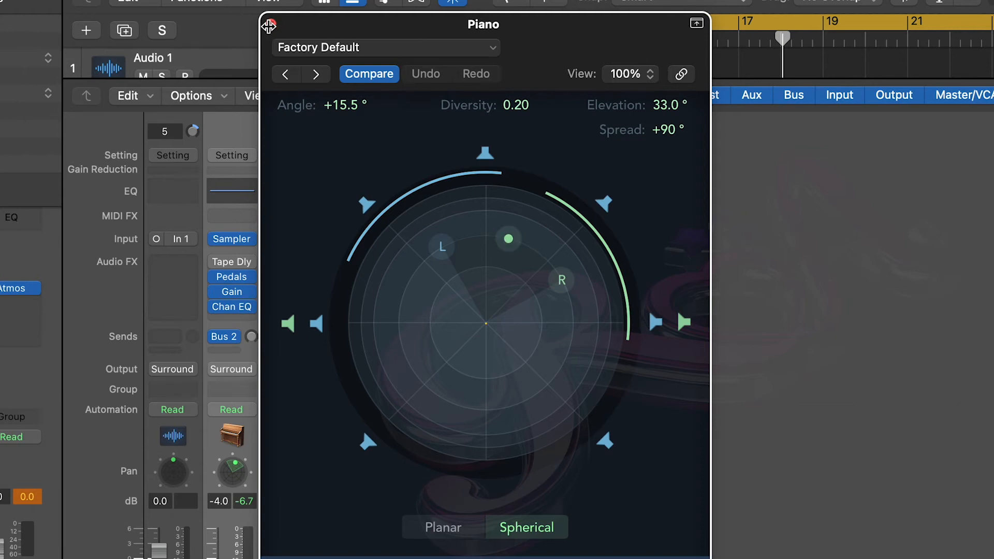
{"action": "left_click", "coordinate": [268, 26]}
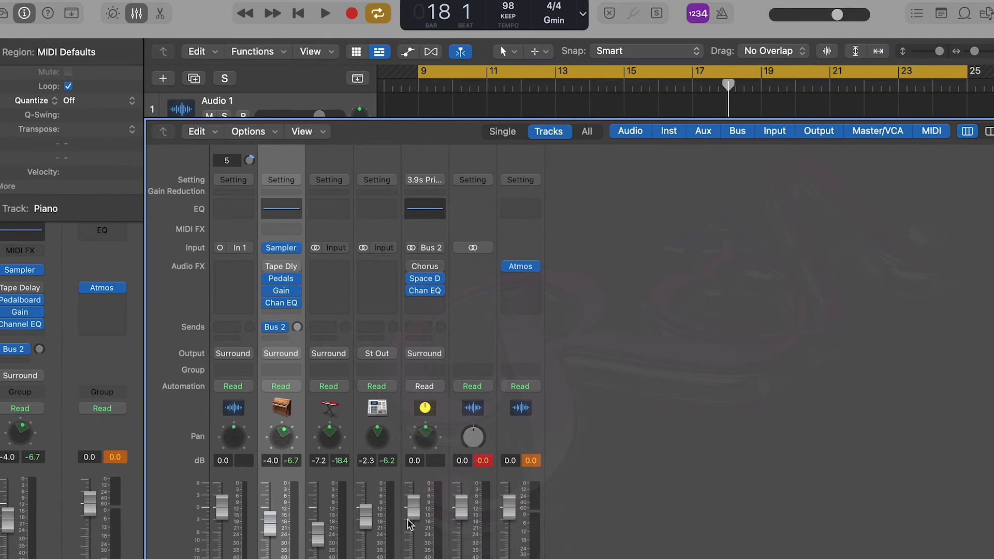
Solo the Cut the Wire Beat track during playback and switch its panner to 3D Object Panner
{"action": "left_click", "coordinate": [396, 447]}
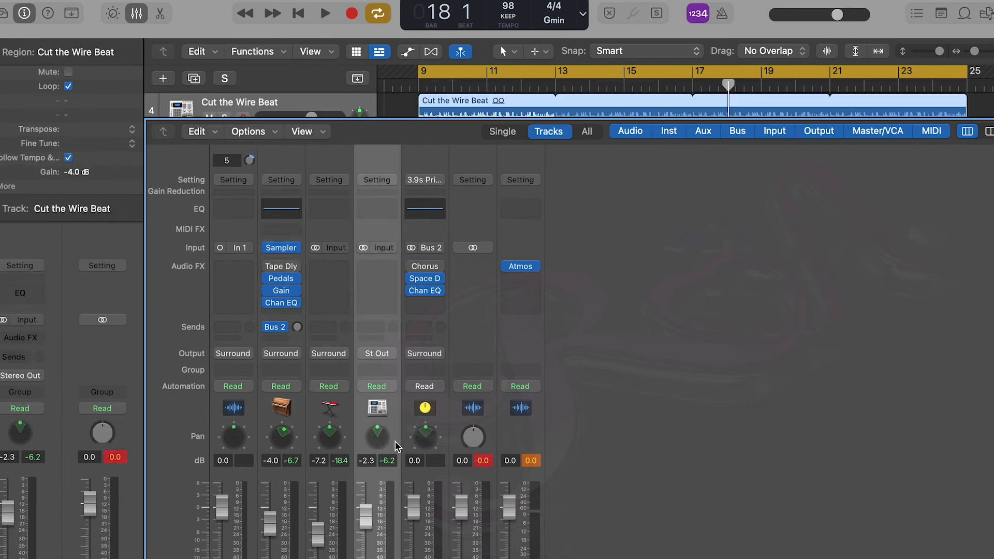
{"action": "key", "text": "space"}
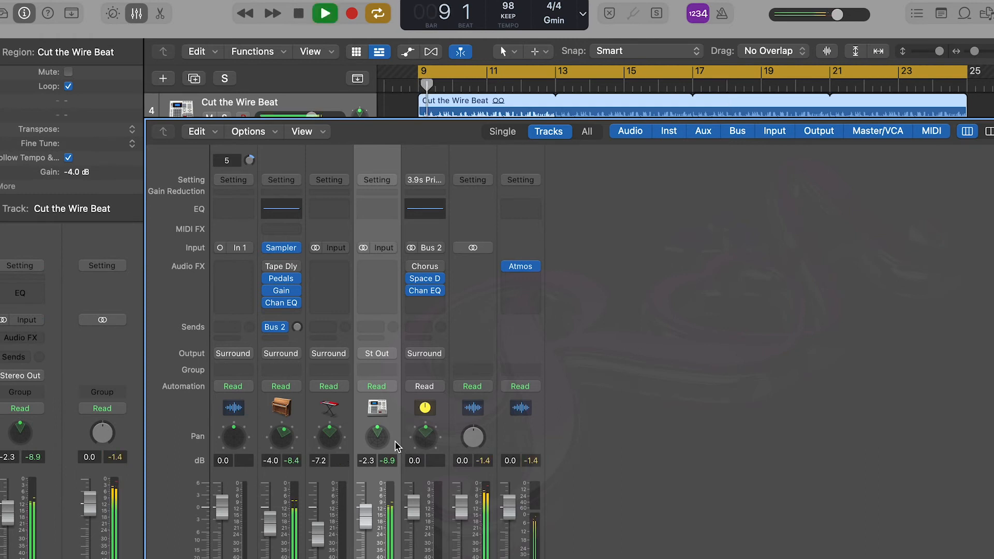
{"action": "key", "text": "s"}
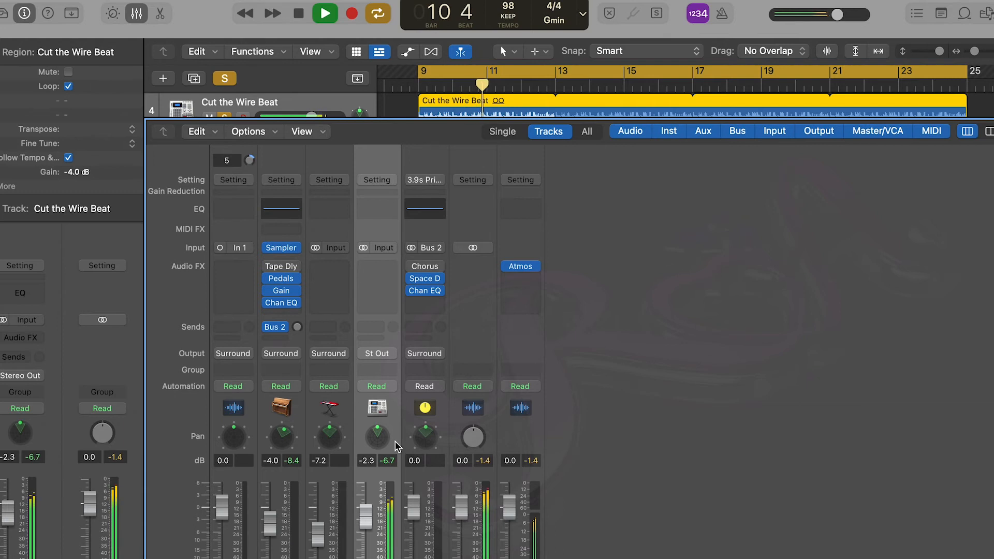
{"action": "key", "text": "space"}
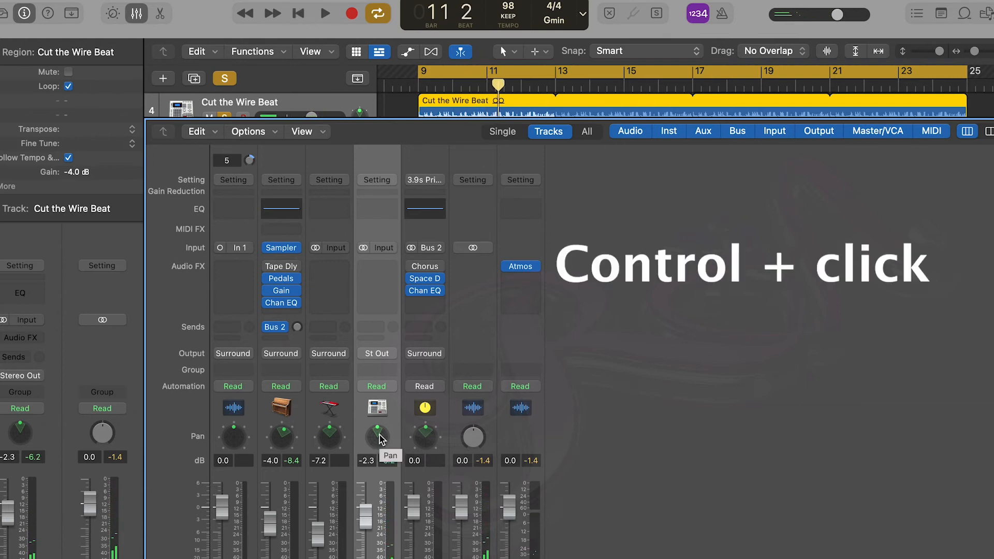
{"action": "left_click", "coordinate": [381, 440], "text": "ctrl"}
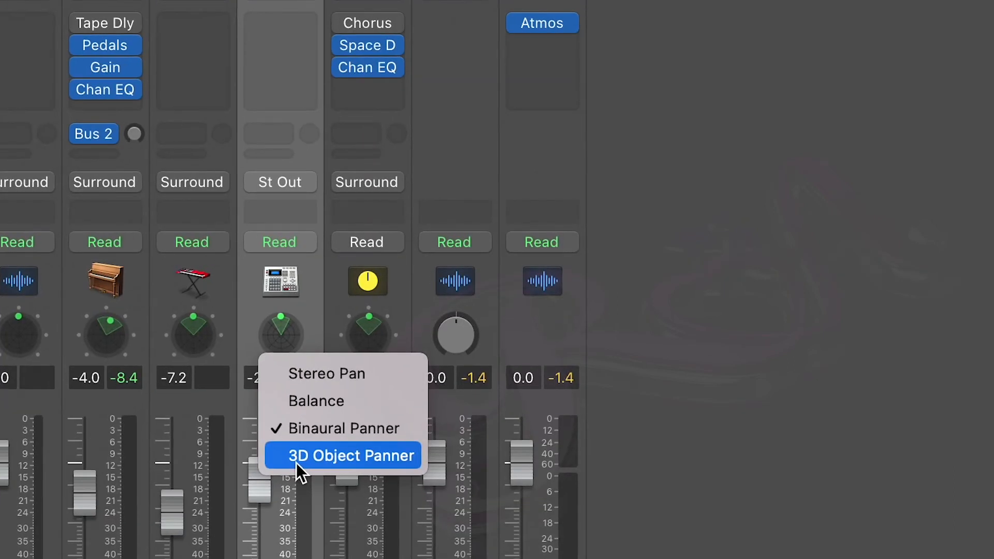
{"action": "left_click", "coordinate": [296, 456]}
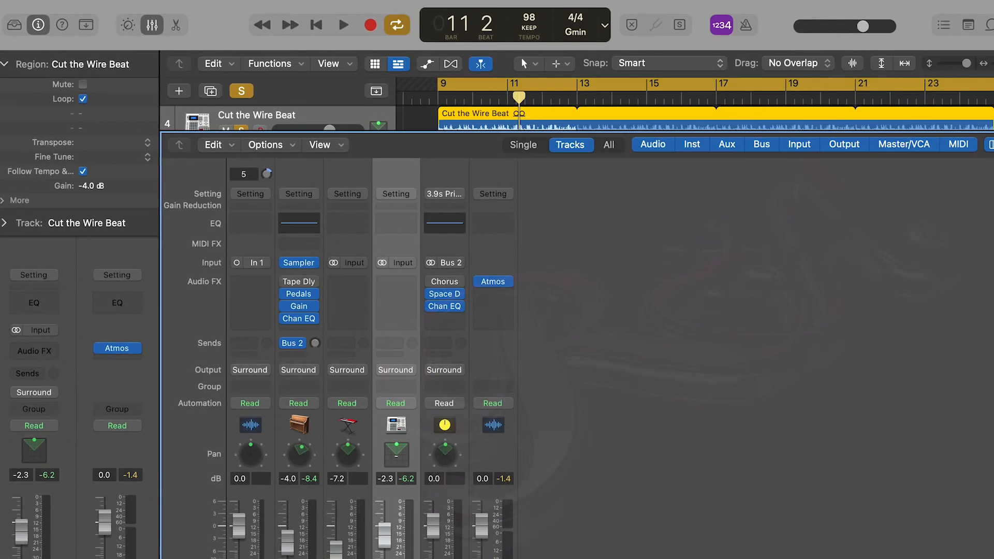
Position the Cut the Wire Beat object behind the listener in its 3D Object Panner and set its size to +10
{"action": "double_click", "coordinate": [281, 327]}
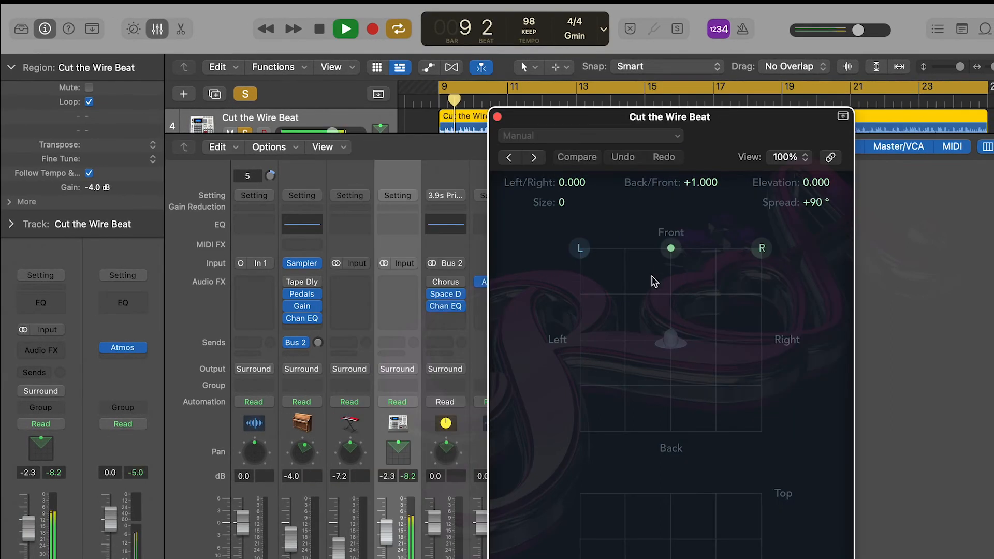
{"action": "left_click_drag", "start_coordinate": [670, 249], "coordinate": [677, 382]}
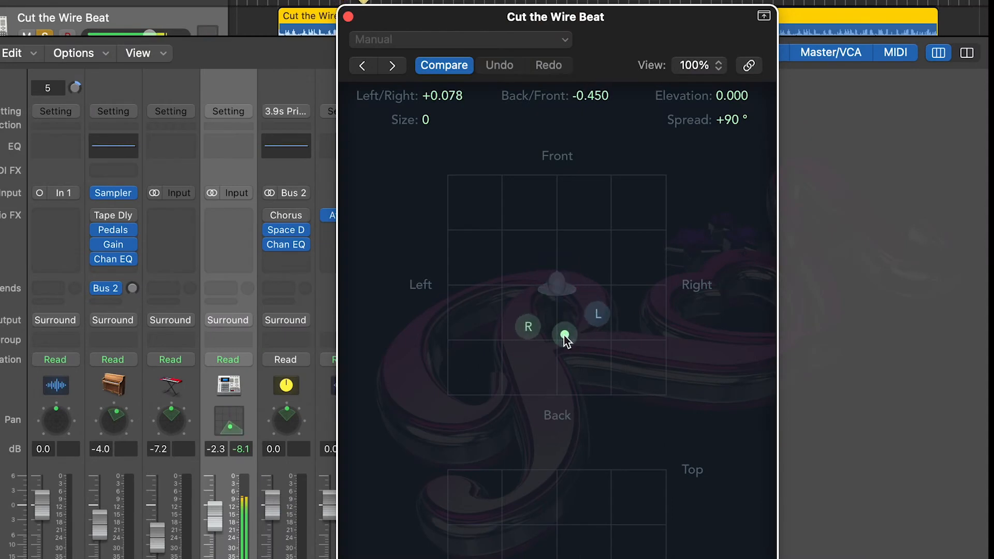
{"action": "left_click_drag", "start_coordinate": [563, 334], "coordinate": [554, 288]}
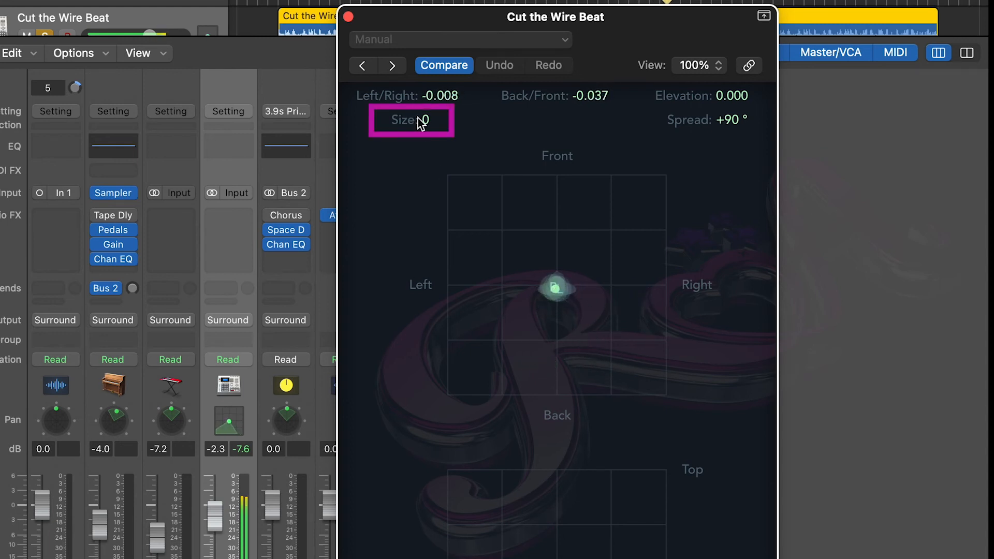
{"action": "left_click_drag", "start_coordinate": [425, 120], "coordinate": [425, 112]}
{"action": "left_click_drag", "start_coordinate": [560, 289], "coordinate": [565, 348]}
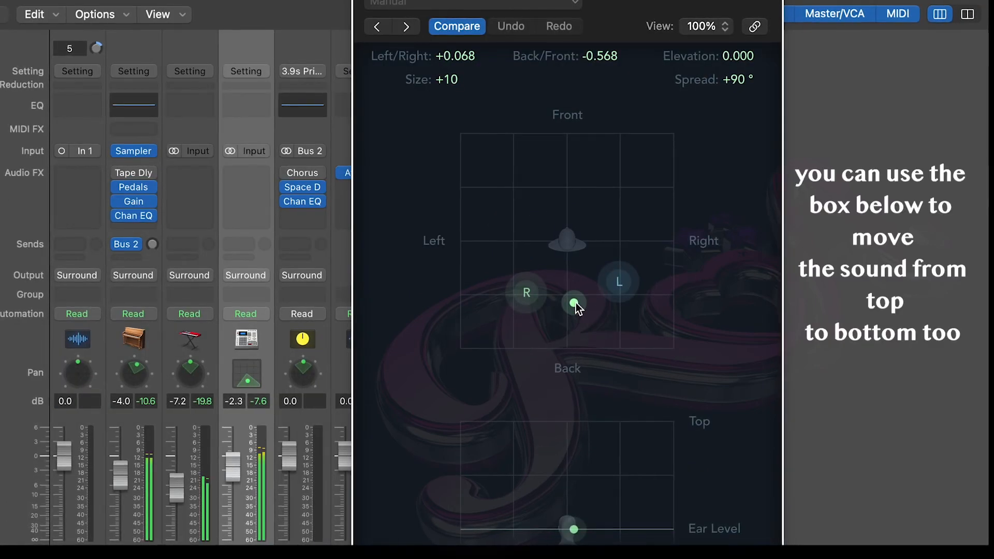
{"action": "left_click_drag", "start_coordinate": [576, 303], "coordinate": [576, 300]}
{"action": "left_click_drag", "start_coordinate": [574, 257], "coordinate": [569, 286]}
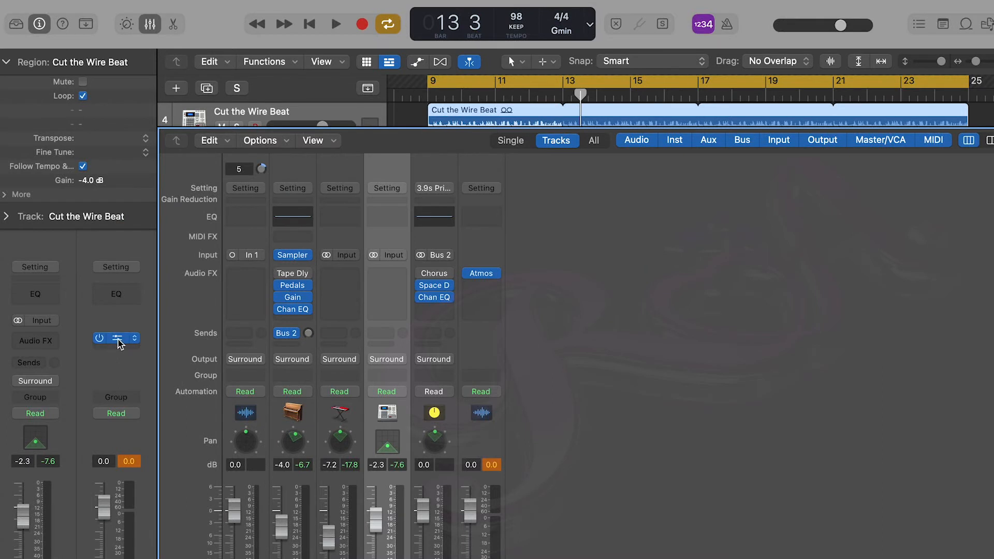
Select the Cut the Wire Beat 3D object in the master Dolby Atmos plug-in and examine its position in the room
{"action": "left_click", "coordinate": [117, 339]}
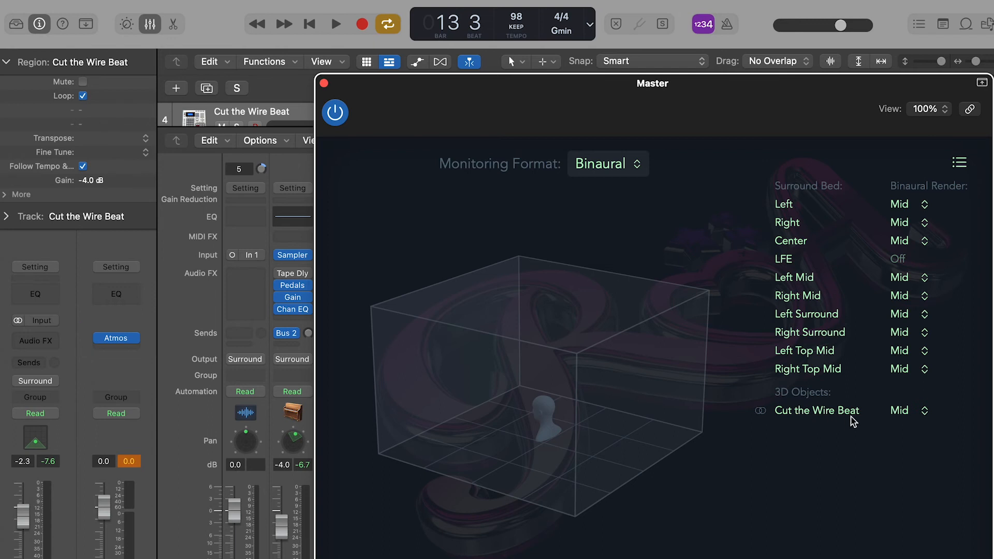
{"action": "left_click", "coordinate": [804, 413]}
{"action": "left_click", "coordinate": [804, 412]}
{"action": "left_click", "coordinate": [803, 413]}
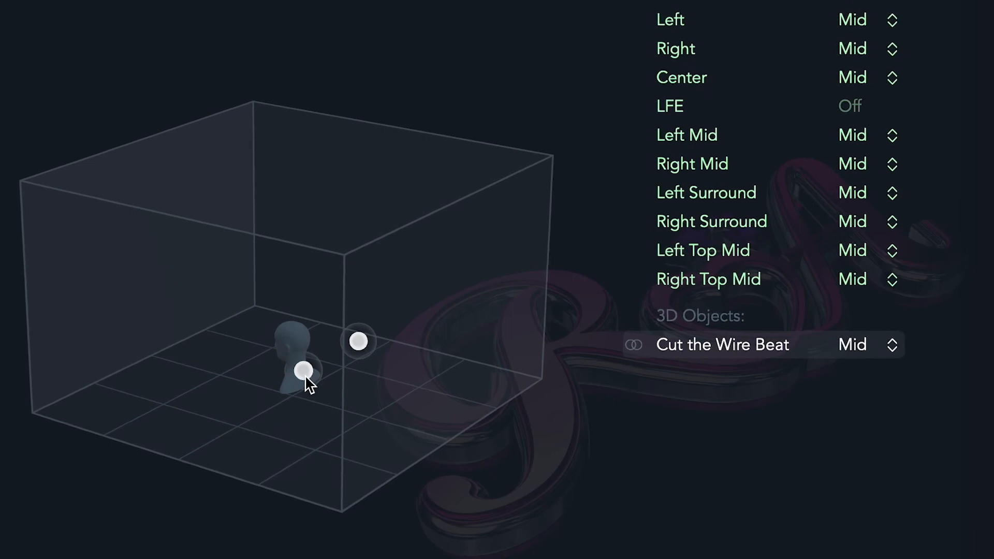
{"action": "left_click_drag", "start_coordinate": [354, 407], "coordinate": [127, 445]}
{"action": "left_click_drag", "start_coordinate": [62, 557], "coordinate": [1, 403]}
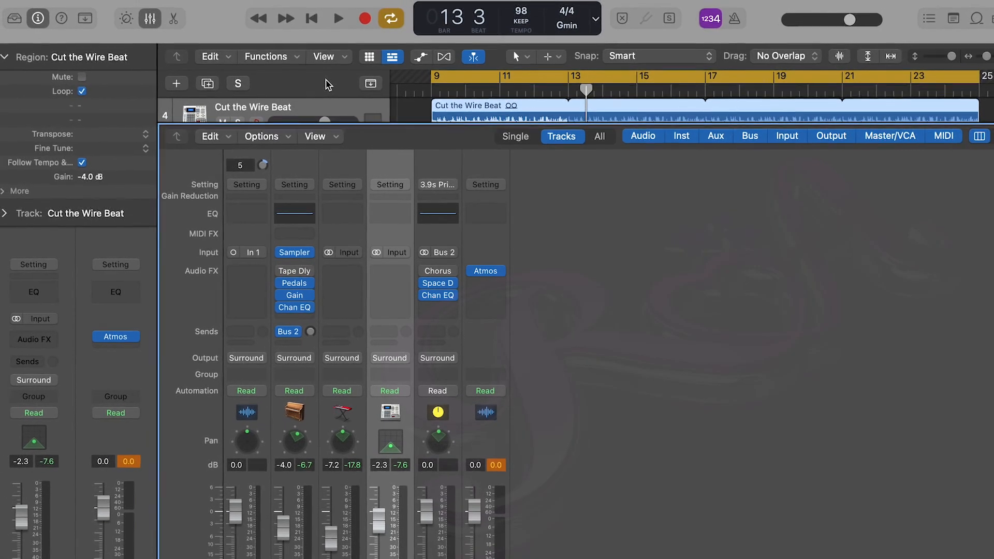
Insert a 7.1.4 Loudness Meter on the master channel below the Atmos plug-in
{"action": "left_click", "coordinate": [115, 349]}
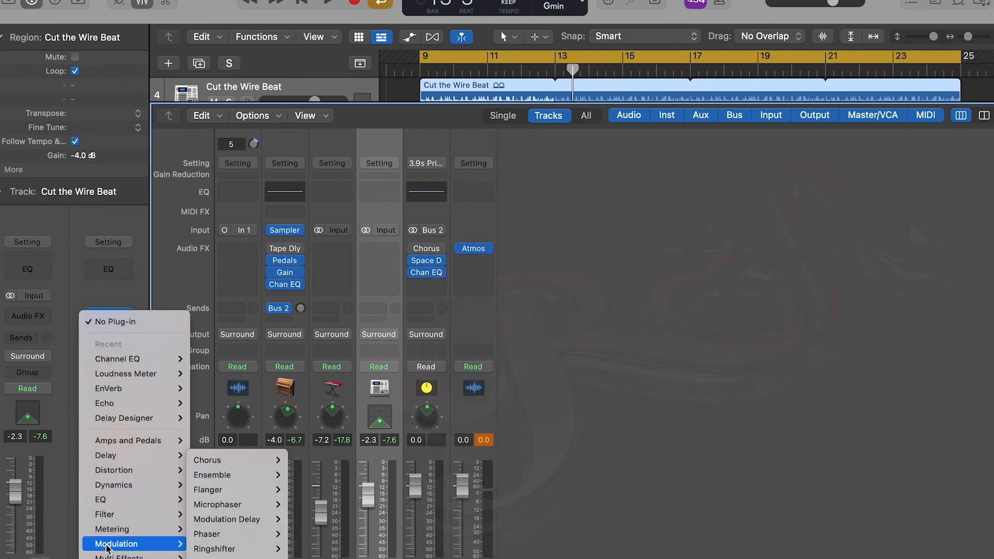
{"action": "mouse_move", "coordinate": [104, 534]}
{"action": "mouse_move", "coordinate": [200, 548]}
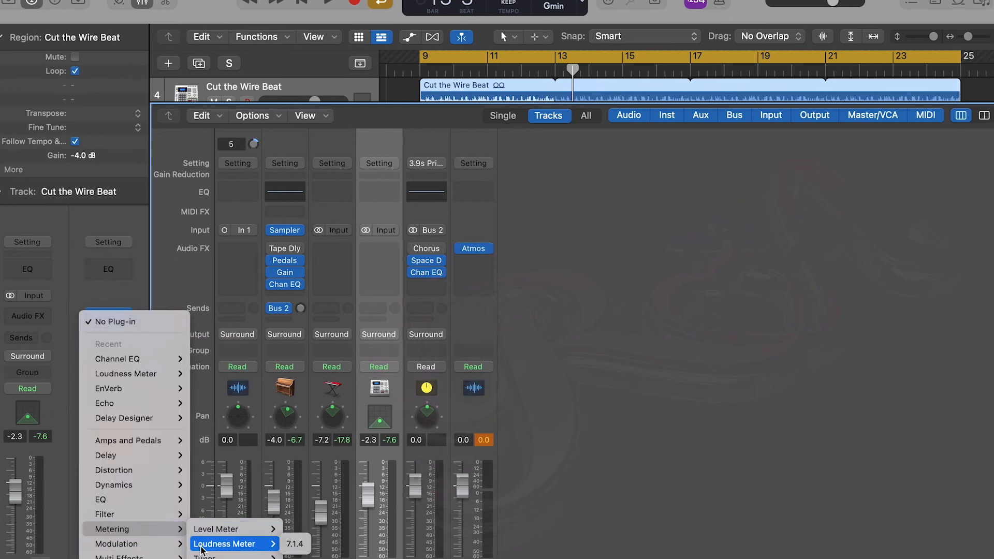
{"action": "left_click", "coordinate": [202, 548]}
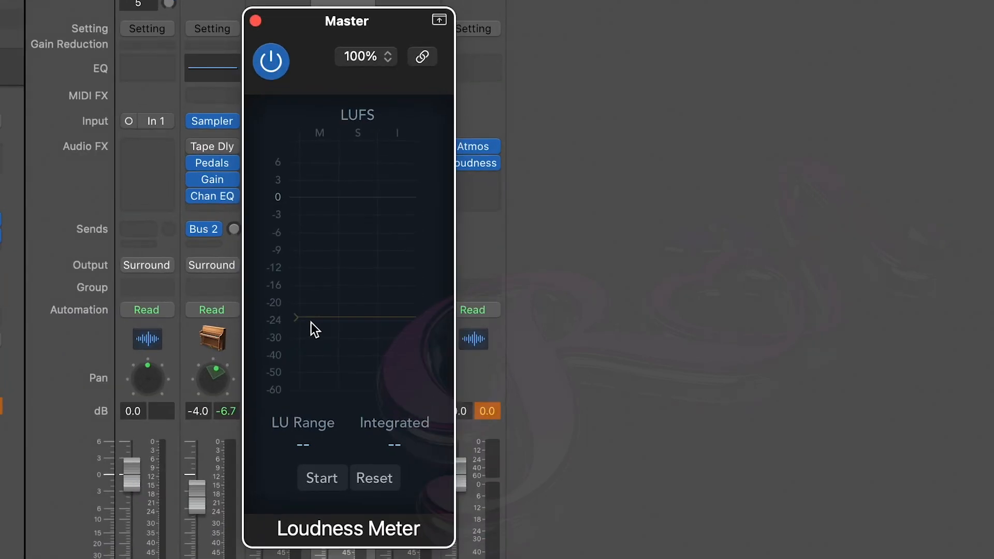
Raise the Loudness Meter's target level to about -18 LUFS and check the mix's loudness during playback
{"action": "left_click_drag", "start_coordinate": [312, 322], "coordinate": [312, 302]}
{"action": "key", "text": "space"}
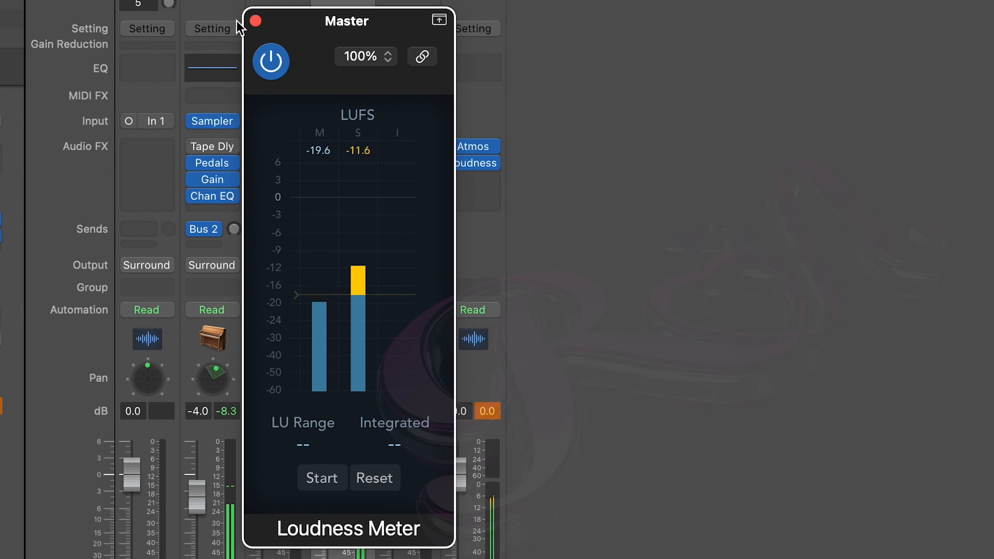
{"action": "left_click", "coordinate": [256, 20]}
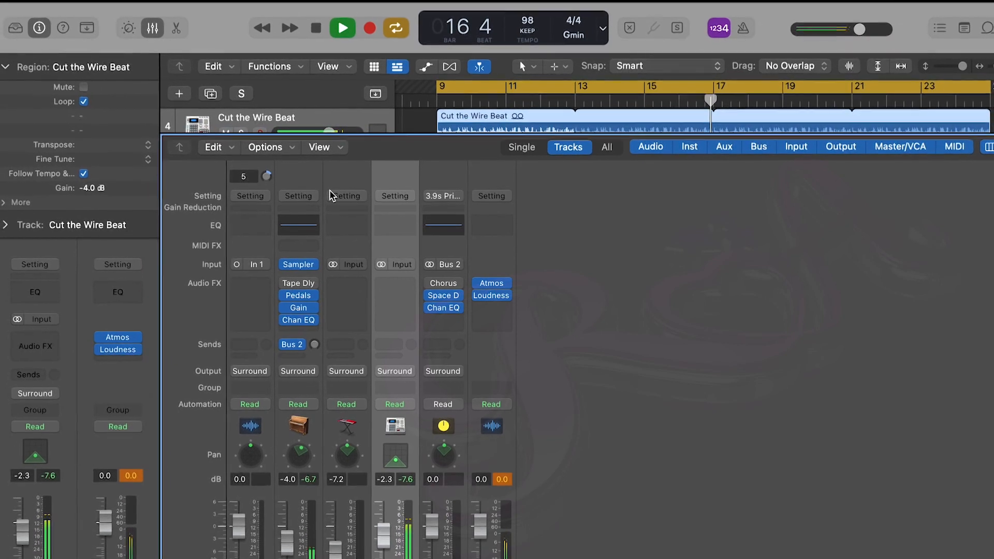
Hide the mixer, select the Go To Riff Synth track and stop playback
{"action": "key", "text": "x"}
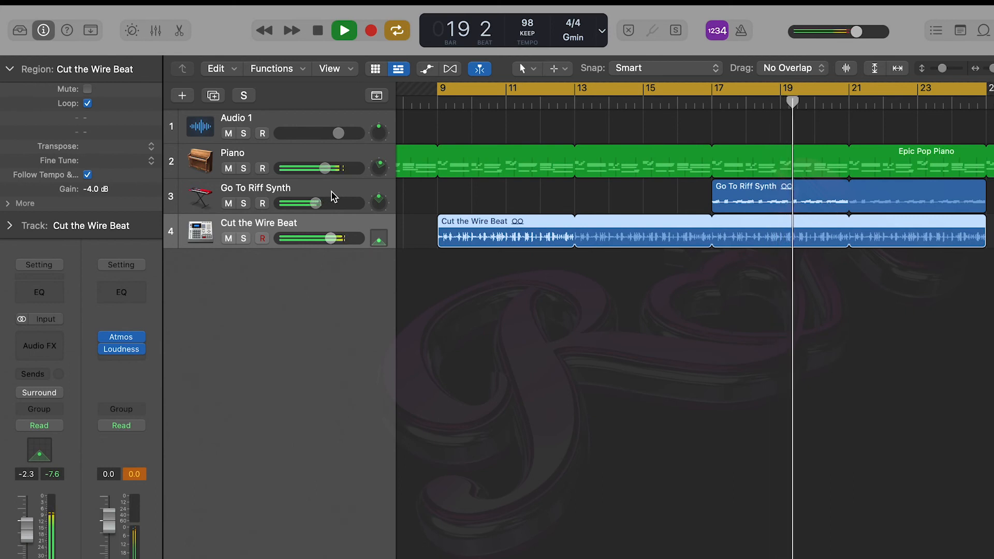
{"action": "left_click", "coordinate": [331, 196]}
{"action": "key", "text": "space"}
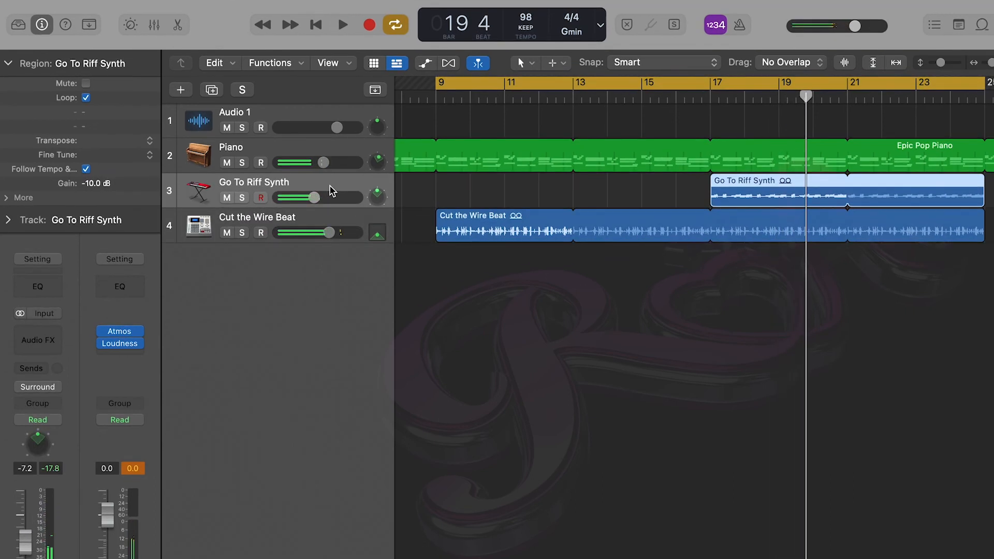